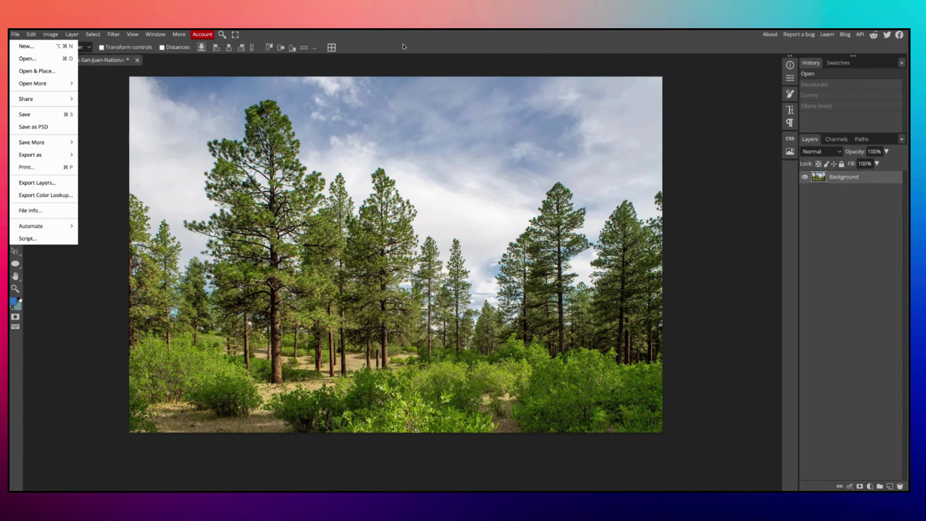
Step: Desaturate the forest photo on the Background layer to turn it black and white
{"action": "key", "text": "Right"}
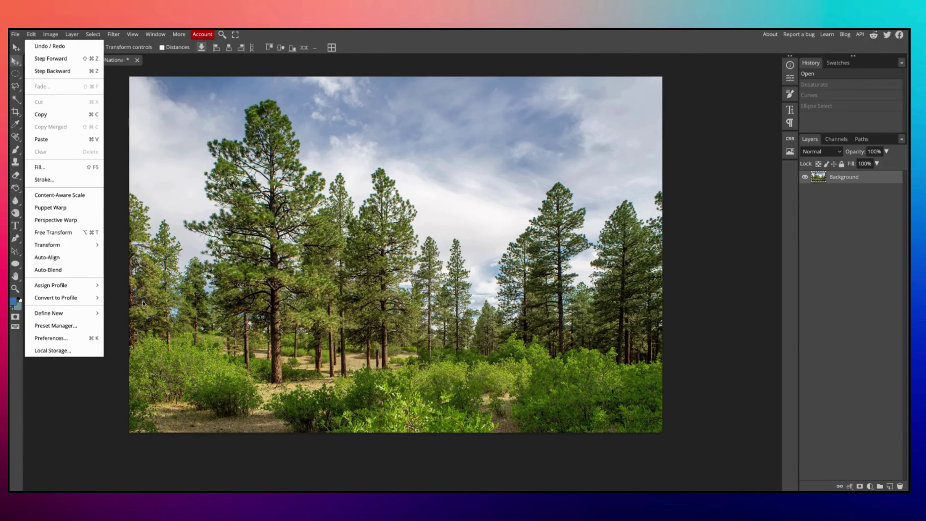
{"action": "left_click", "coordinate": [55, 36]}
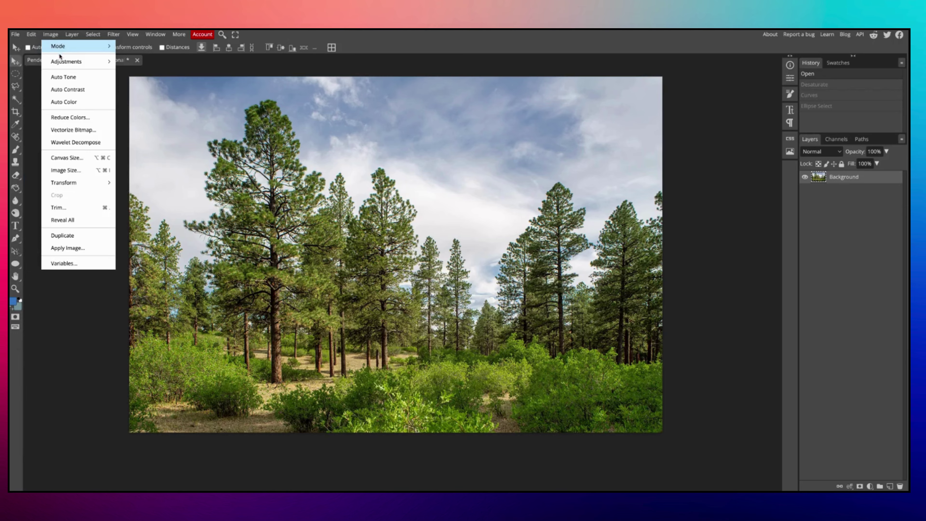
{"action": "mouse_move", "coordinate": [73, 62]}
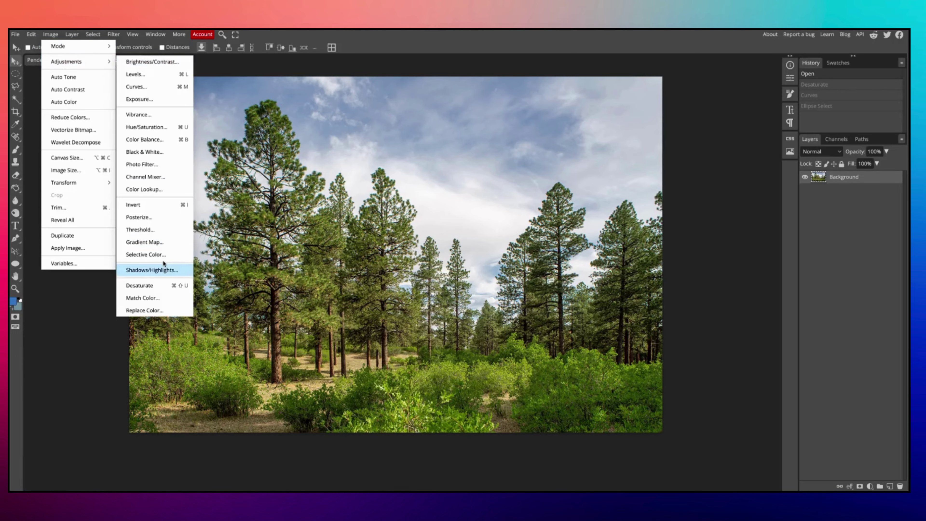
{"action": "left_click", "coordinate": [154, 286]}
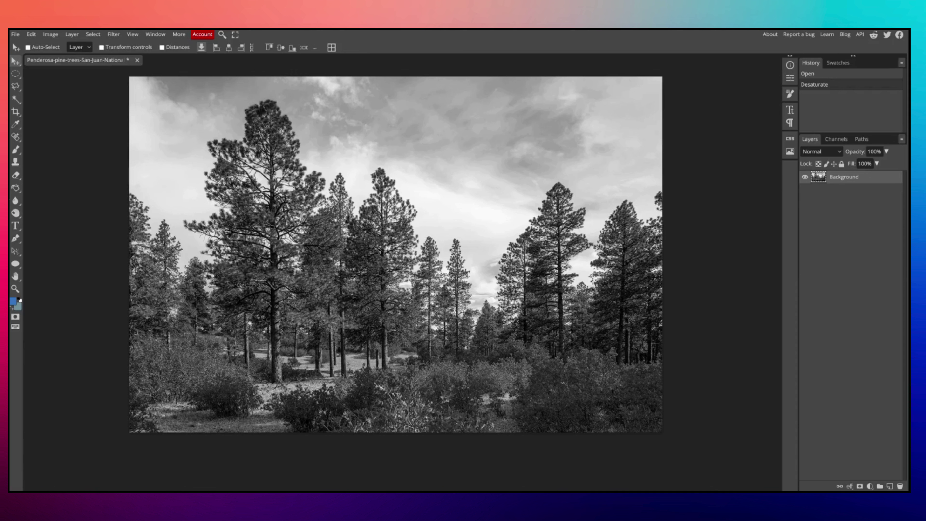
{"action": "left_click", "coordinate": [52, 34]}
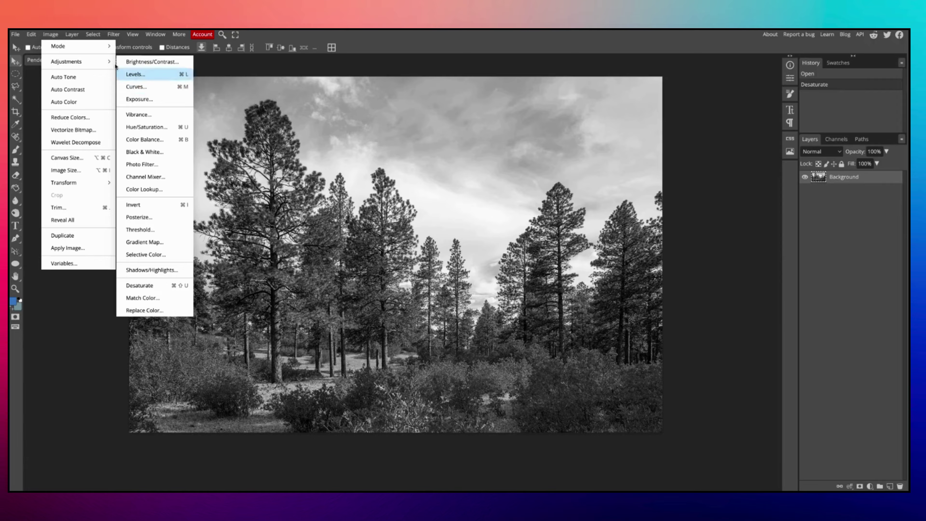
{"action": "left_click", "coordinate": [51, 36]}
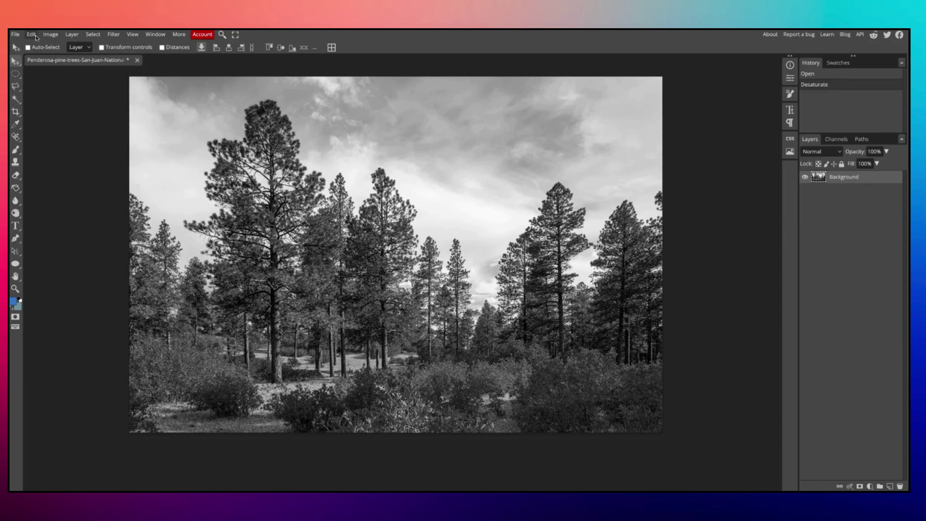
Step: Make a circular selection with Ellipse Select at a fixed 1:1 ratio, spanning the central trees from sky to bushes
{"action": "left_click", "coordinate": [15, 76]}
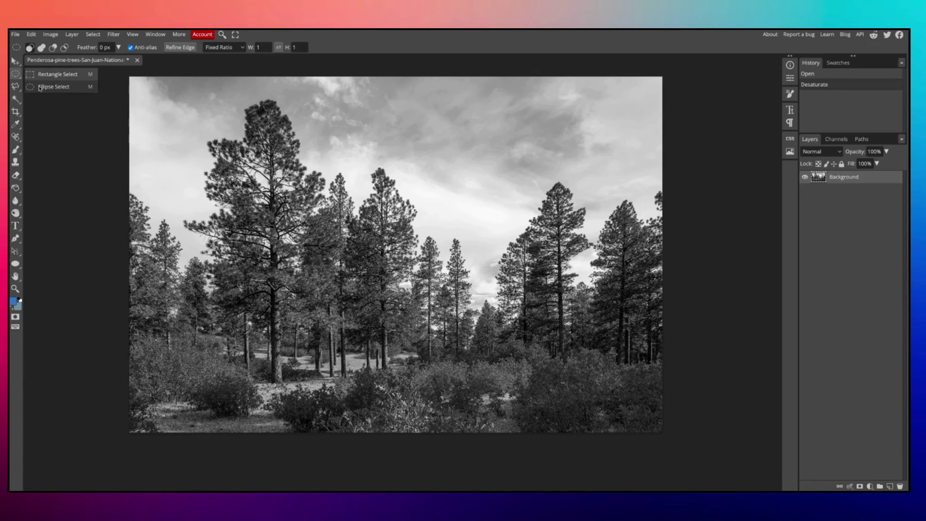
{"action": "left_click", "coordinate": [53, 87]}
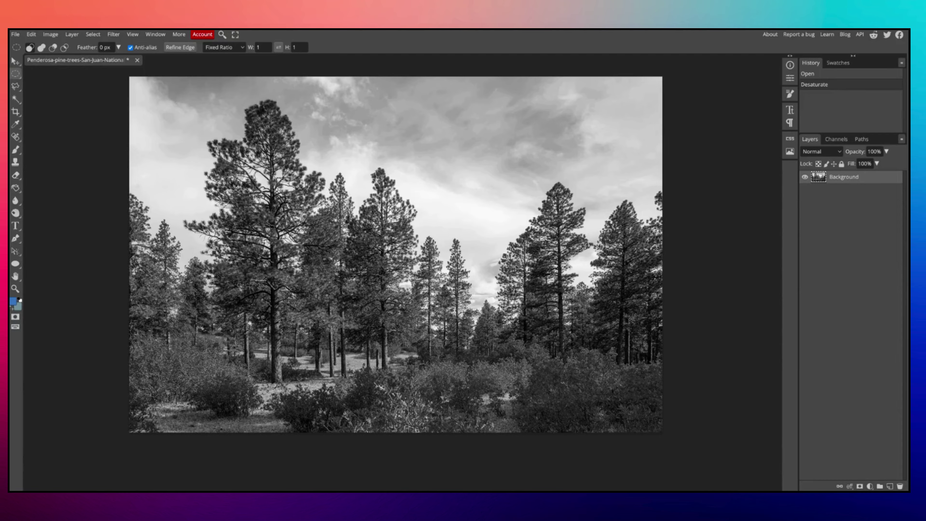
{"action": "left_click", "coordinate": [224, 48]}
{"action": "left_click_drag", "start_coordinate": [251, 115], "coordinate": [632, 371]}
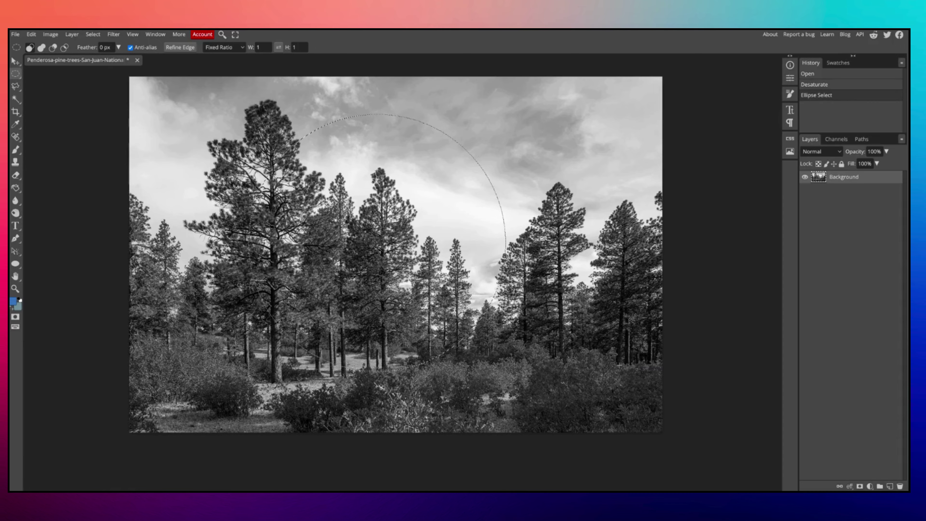
Step: Copy the circular selection, paste it as a new layer, and hide and reshow the Background to check the cutout
{"action": "left_click", "coordinate": [31, 34]}
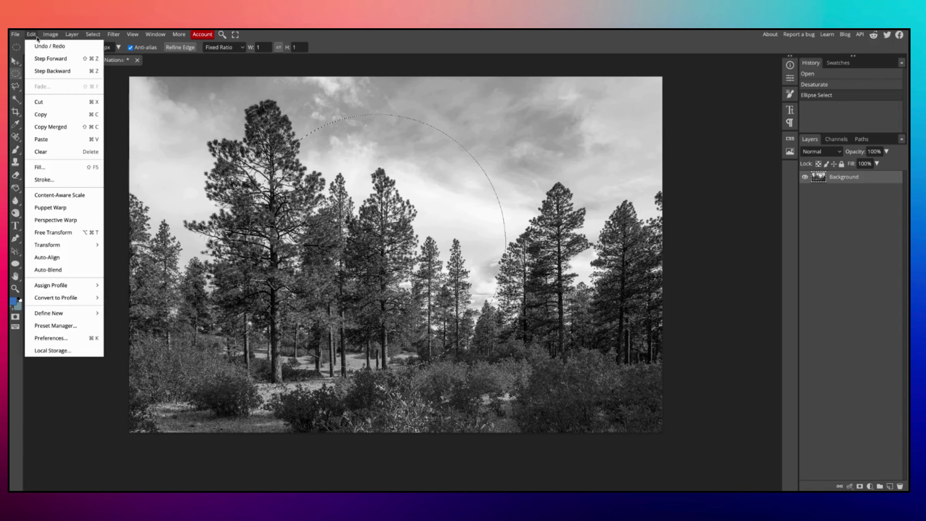
{"action": "left_click", "coordinate": [41, 115]}
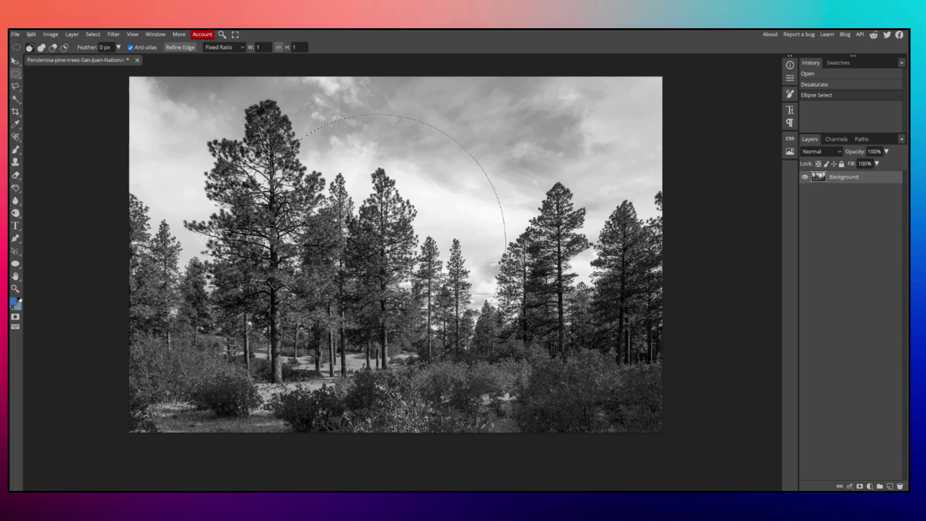
{"action": "left_click", "coordinate": [30, 35]}
{"action": "left_click", "coordinate": [41, 139]}
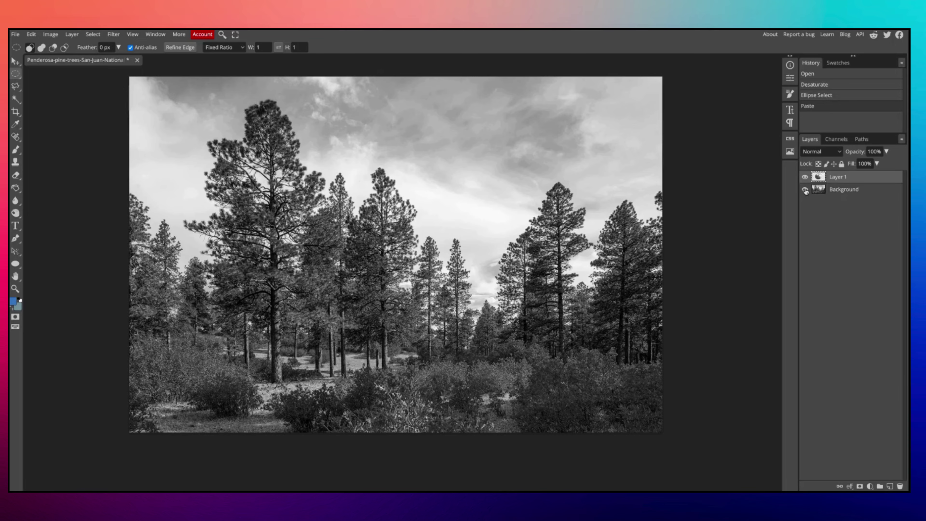
{"action": "left_click", "coordinate": [805, 190]}
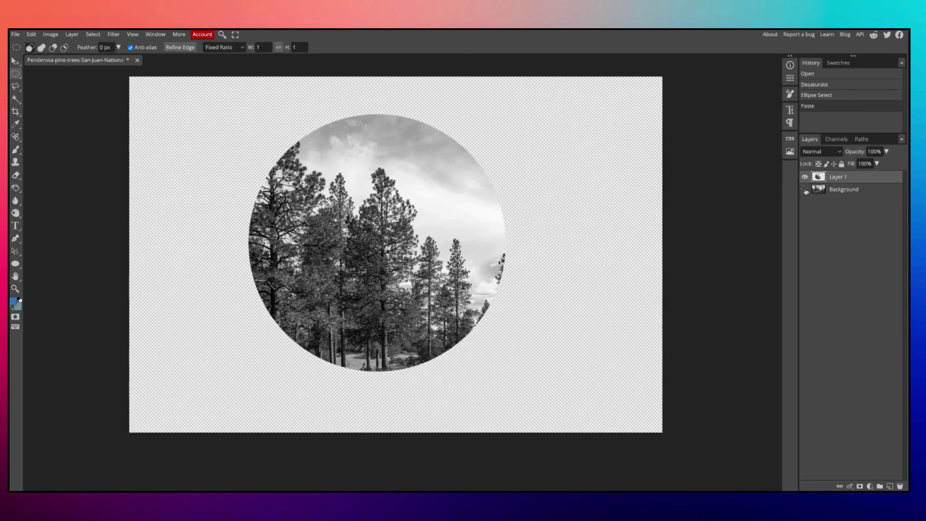
{"action": "left_click", "coordinate": [805, 189]}
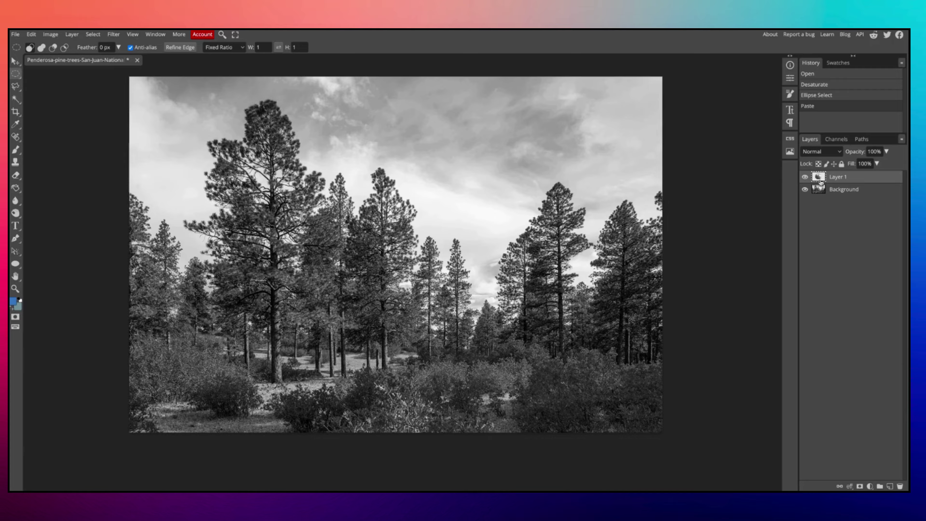
Step: Rotate the pasted circle upside down by about 179° with Free Transform and apply the rotation
{"action": "left_click", "coordinate": [32, 34]}
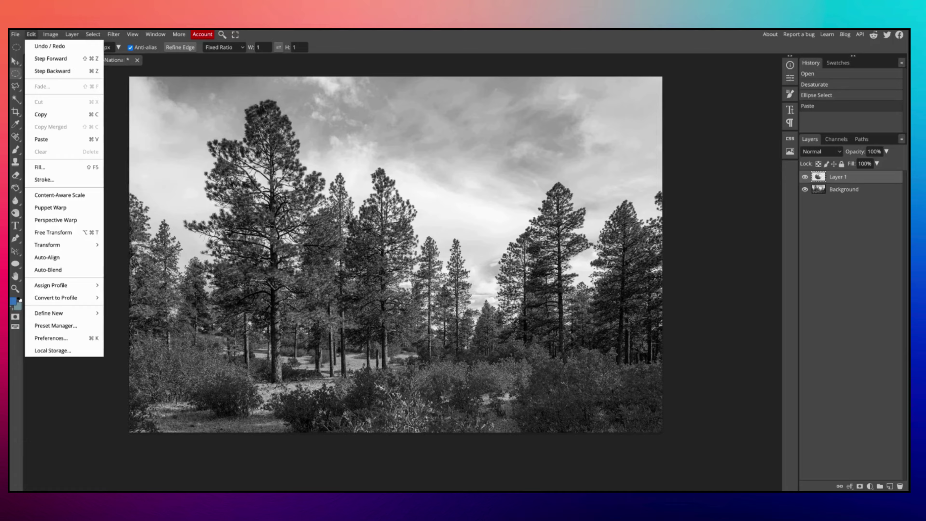
{"action": "left_click", "coordinate": [47, 238]}
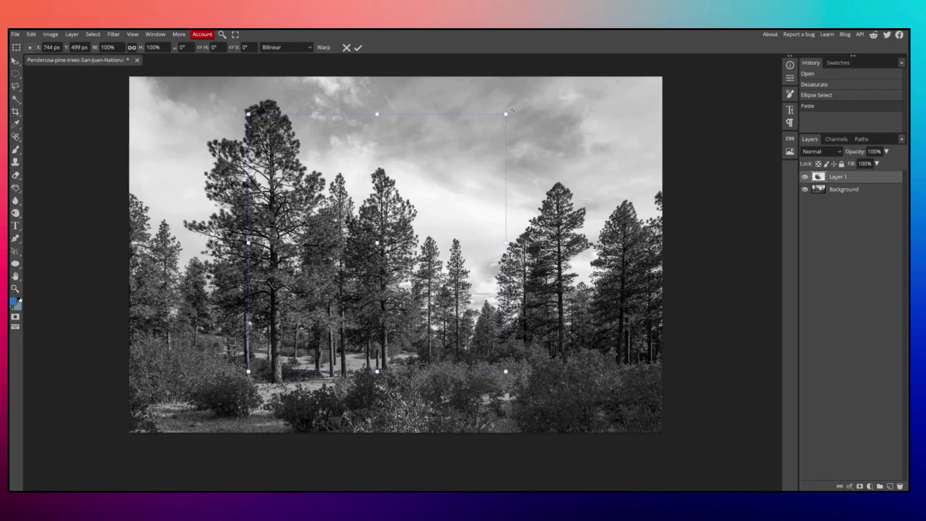
{"action": "left_click_drag", "start_coordinate": [512, 108], "coordinate": [338, 286]}
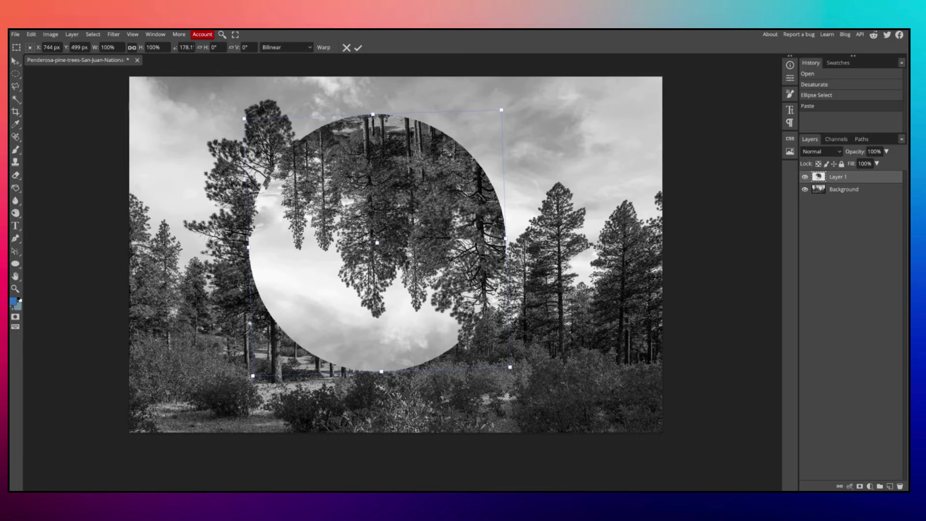
{"action": "left_click_drag", "start_coordinate": [490, 289], "coordinate": [486, 293]}
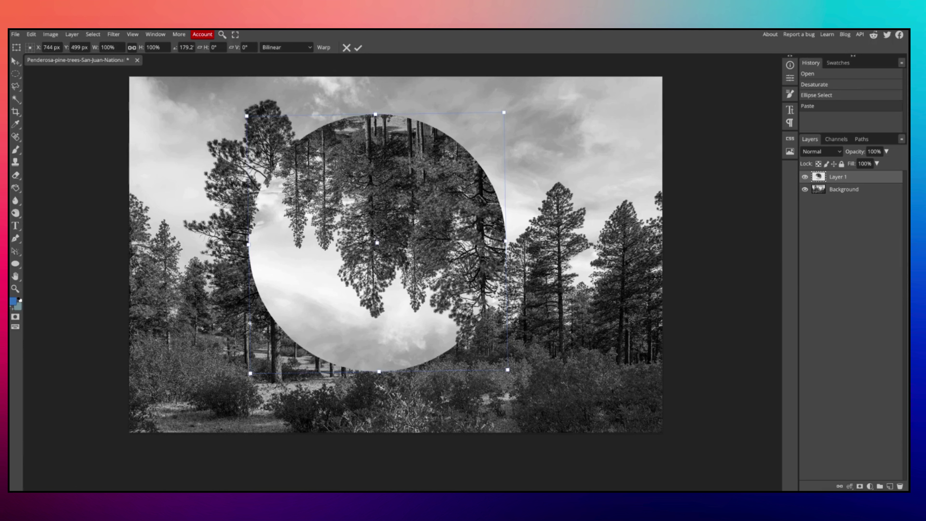
{"action": "key", "text": "Return"}
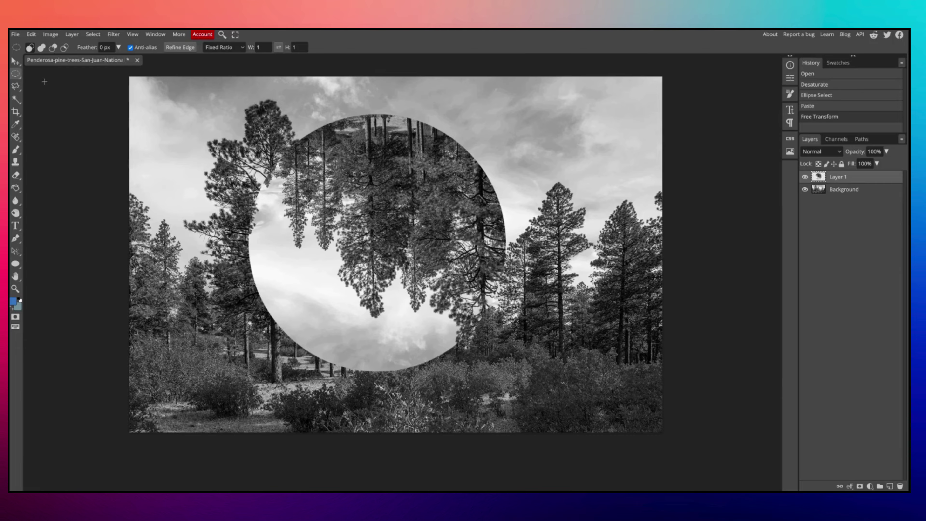
Step: Set up the Eraser Tool with a 254 px brush, 0% hardness and 50% opacity
{"action": "left_click", "coordinate": [15, 177]}
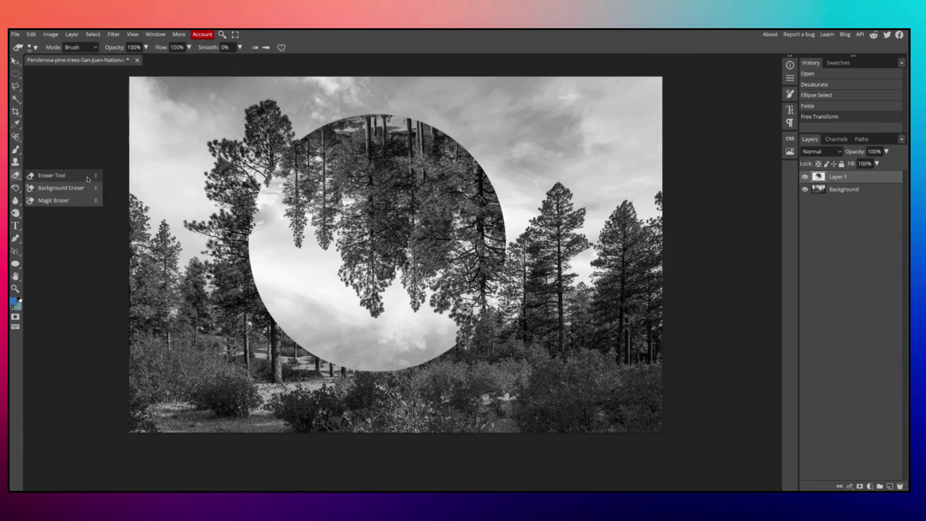
{"action": "left_click", "coordinate": [75, 178]}
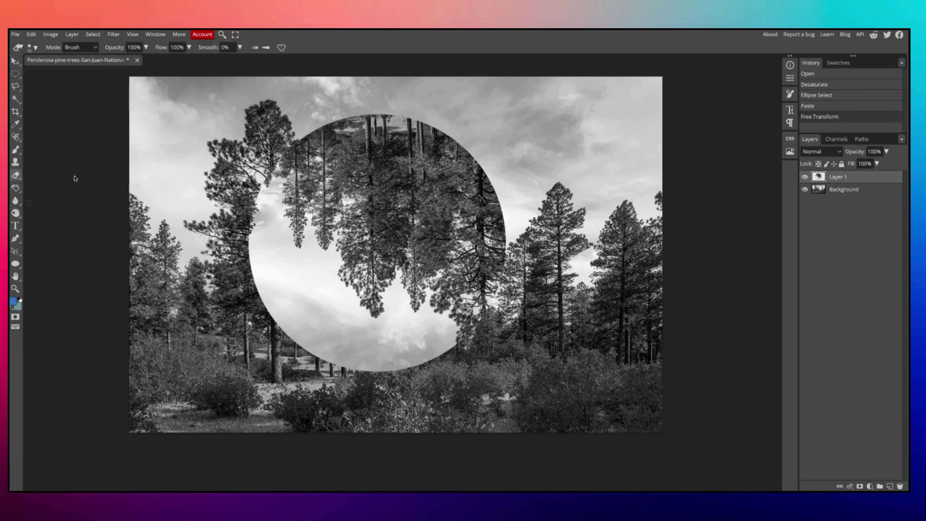
{"action": "left_click", "coordinate": [38, 48]}
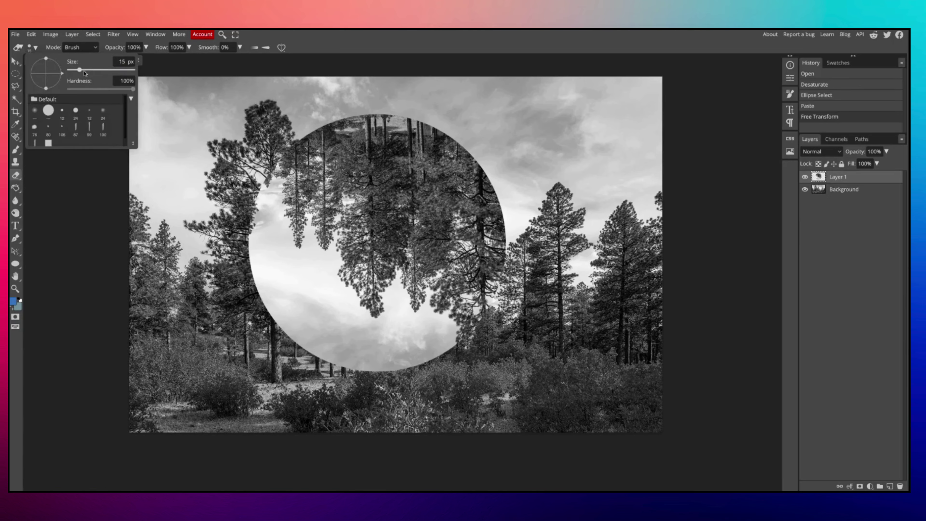
{"action": "mouse_move", "coordinate": [84, 71]}
{"action": "left_mouse_down"}
{"action": "mouse_move", "coordinate": [130, 89]}
{"action": "mouse_move", "coordinate": [63, 93]}
{"action": "left_mouse_up"}
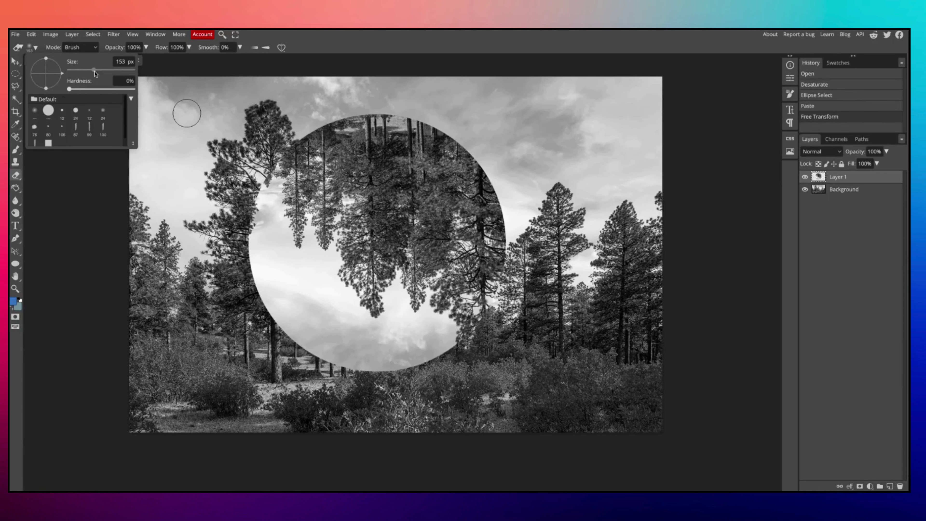
{"action": "left_click_drag", "start_coordinate": [95, 73], "coordinate": [100, 74]}
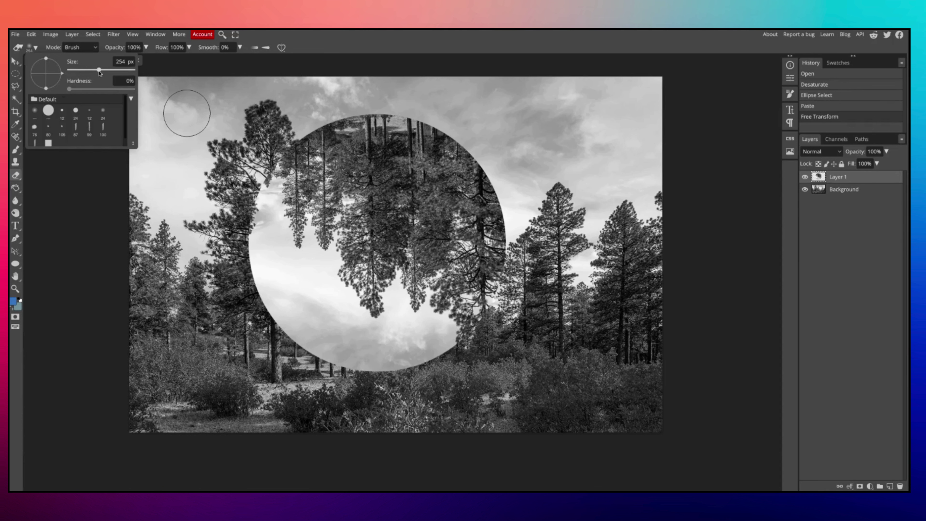
{"action": "left_click", "coordinate": [147, 47]}
{"action": "left_click_drag", "start_coordinate": [148, 59], "coordinate": [127, 63]}
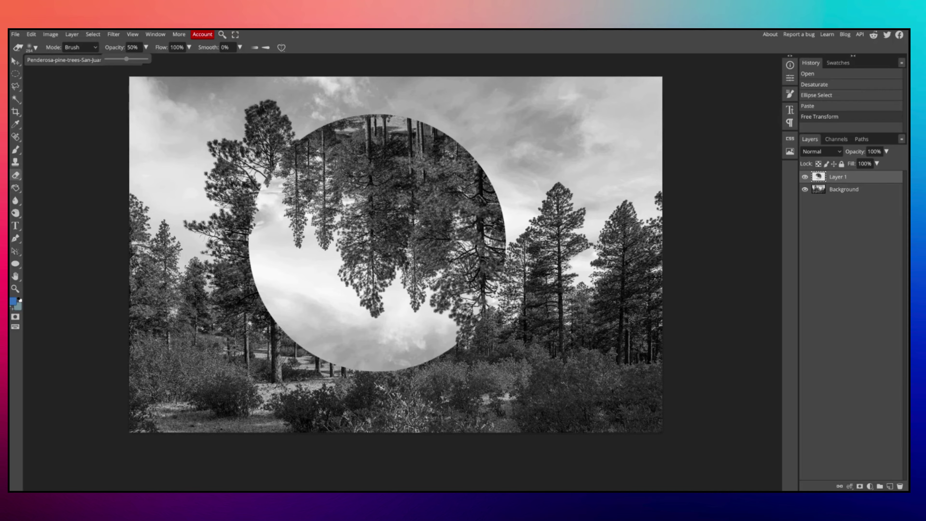
Step: Erase over the lower part and bottom edge of the rotated circle to fade it into the forest background
{"action": "mouse_move", "coordinate": [283, 330]}
{"action": "left_mouse_down"}
{"action": "mouse_move", "coordinate": [341, 340]}
{"action": "mouse_move", "coordinate": [459, 321]}
{"action": "left_mouse_up"}
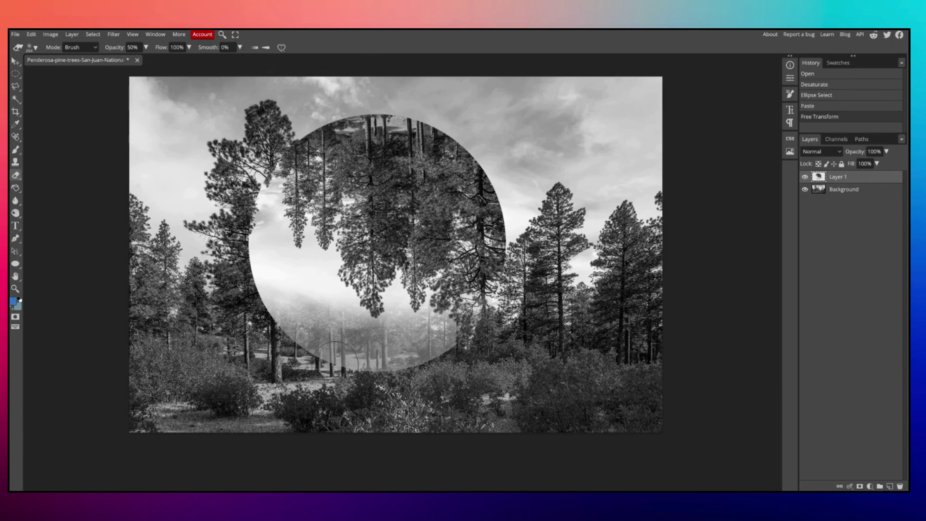
{"action": "mouse_move", "coordinate": [330, 350]}
{"action": "left_mouse_down"}
{"action": "mouse_move", "coordinate": [270, 288]}
{"action": "mouse_move", "coordinate": [386, 317]}
{"action": "mouse_move", "coordinate": [482, 296]}
{"action": "left_mouse_up"}
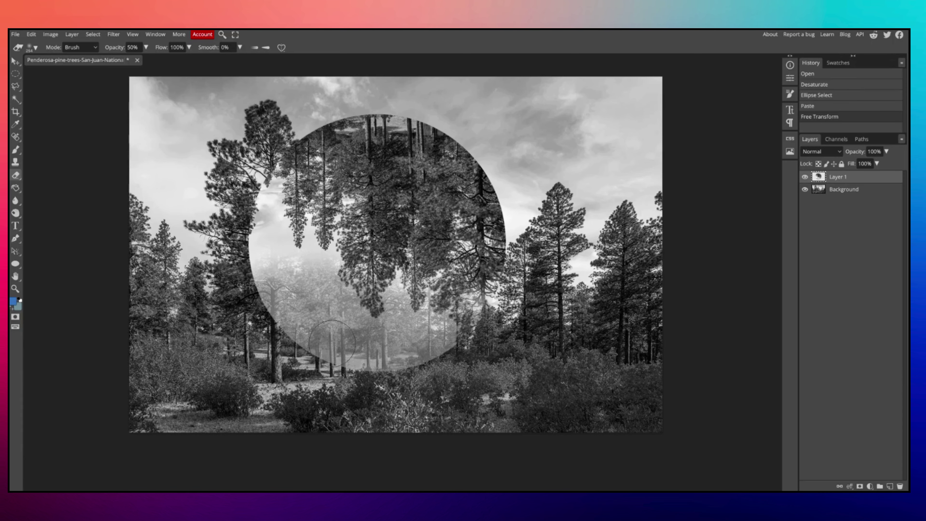
{"action": "mouse_move", "coordinate": [309, 285]}
{"action": "left_mouse_down"}
{"action": "mouse_move", "coordinate": [292, 264]}
{"action": "mouse_move", "coordinate": [343, 318]}
{"action": "mouse_move", "coordinate": [410, 351]}
{"action": "left_mouse_up"}
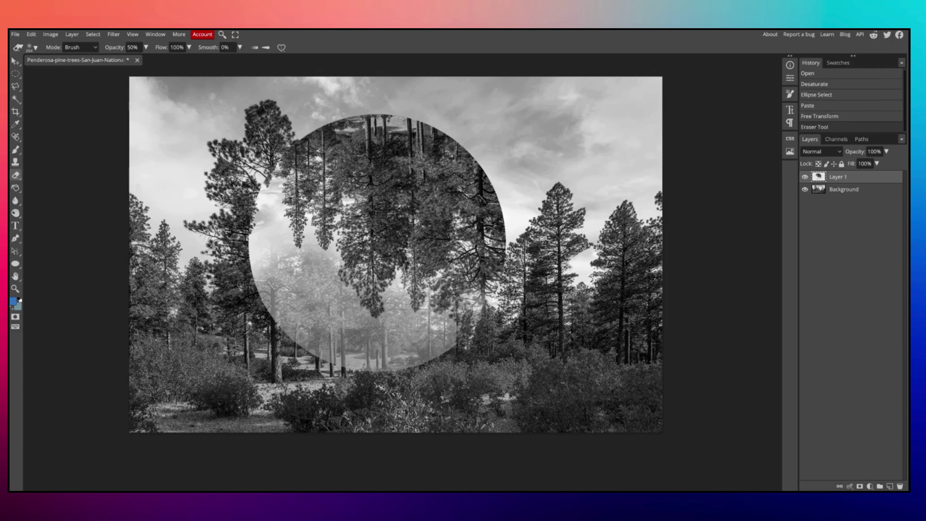
{"action": "left_click_drag", "start_coordinate": [315, 339], "coordinate": [429, 359]}
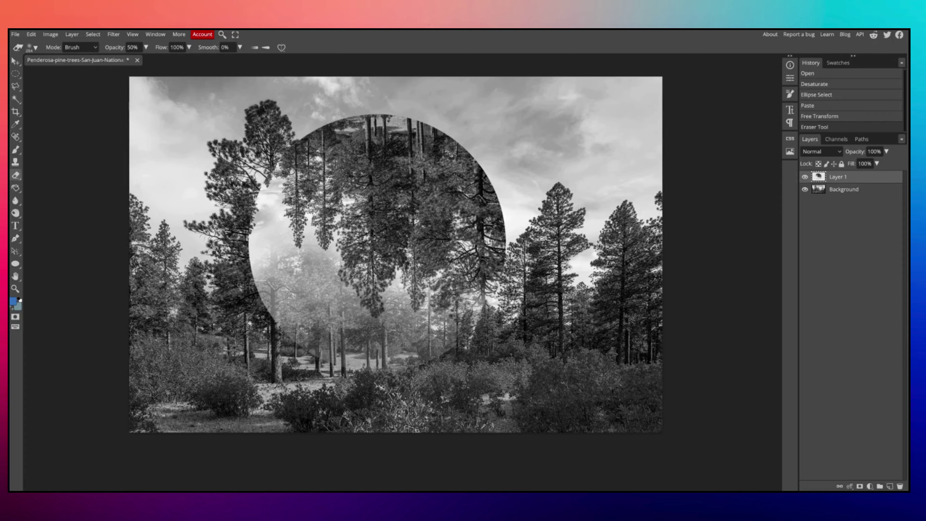
{"action": "left_click", "coordinate": [760, 353]}
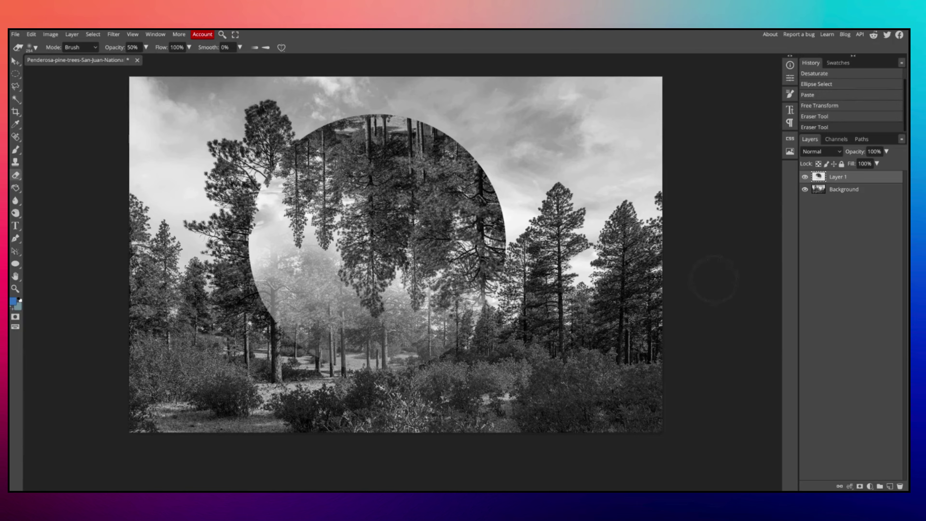